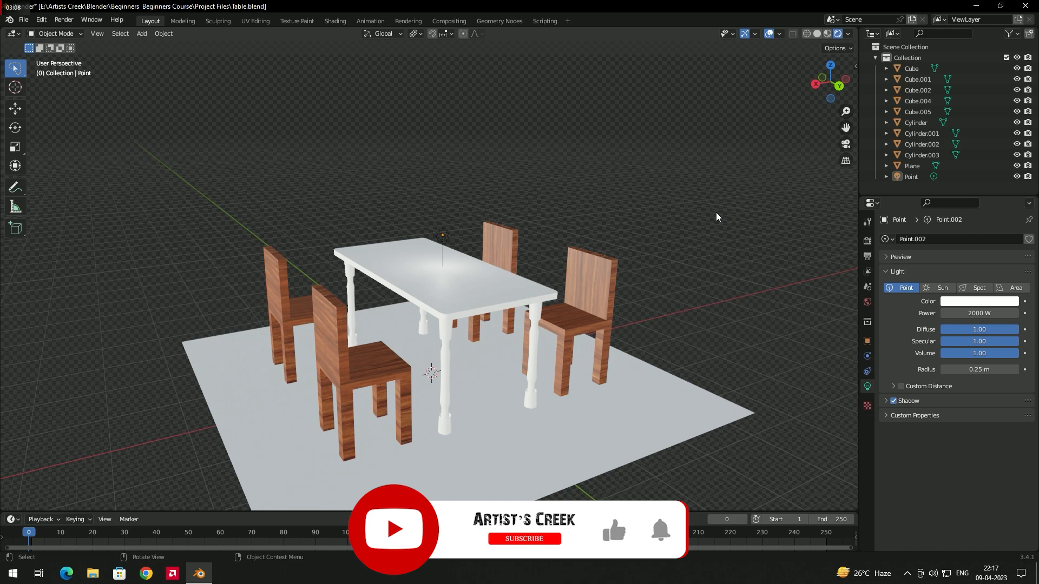
Step: Add a camera and move it above the table by about 2.66 m in X, -5.3 m in Y and 31 m in Z
key(shift+a)
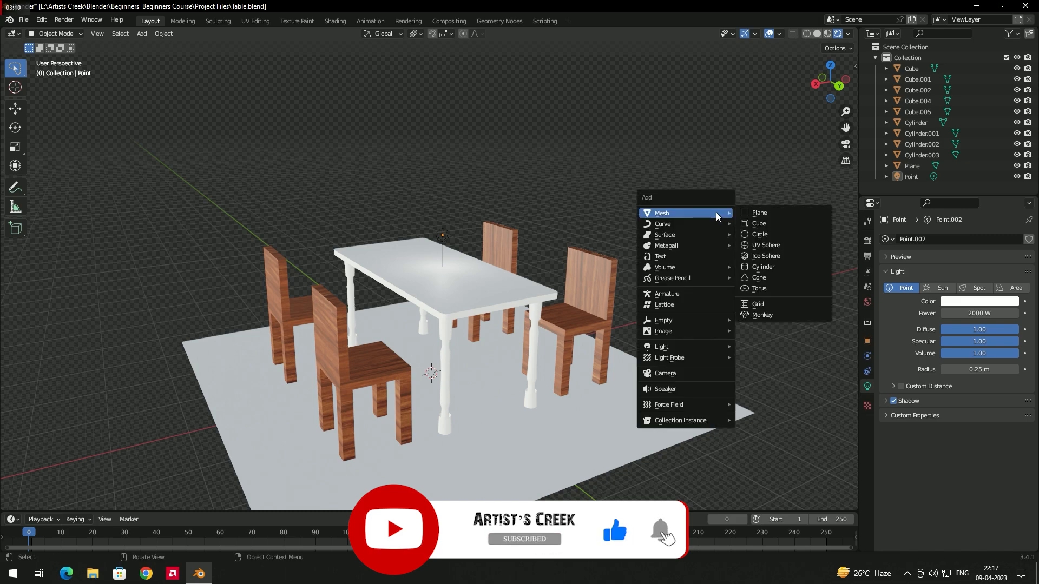
click(677, 373)
mouse_move(614, 376)
middle_down()
mouse_move(560, 366)
mouse_move(616, 351)
mouse_move(606, 336)
mouse_move(611, 372)
middle_up()
key(g)
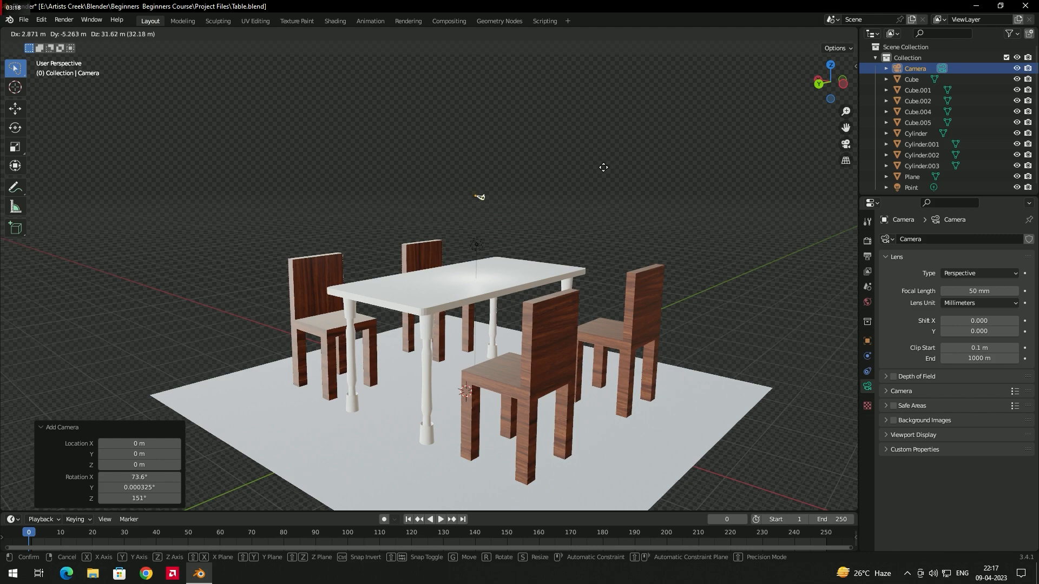
click(567, 210)
middle_drag(567, 210, 566, 231)
Step: Scale the camera up uniformly by a factor of about 5.35
key(s)
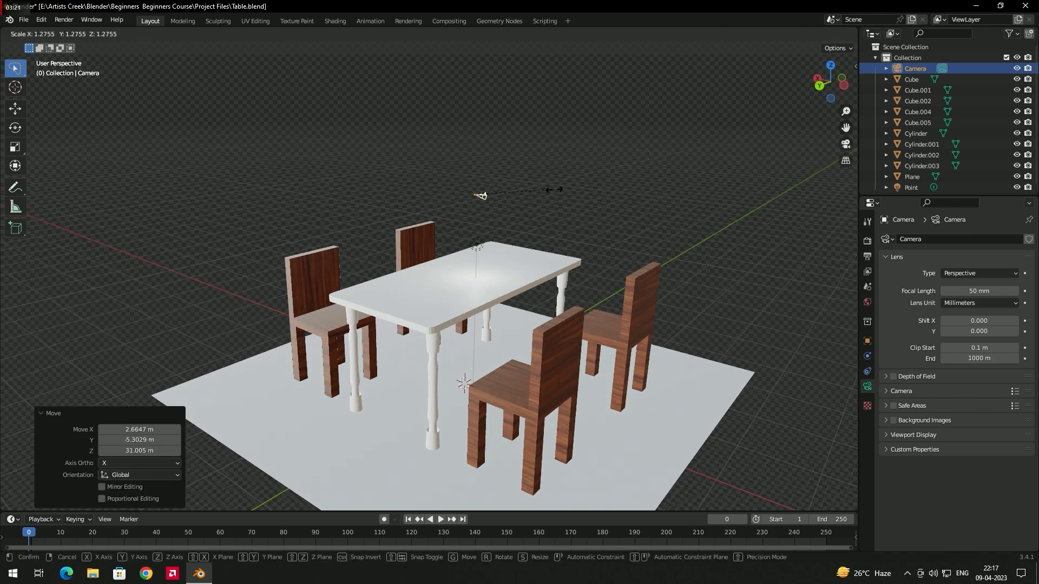
click(790, 190)
middle_drag(749, 199, 698, 217)
middle_drag(602, 204, 651, 198)
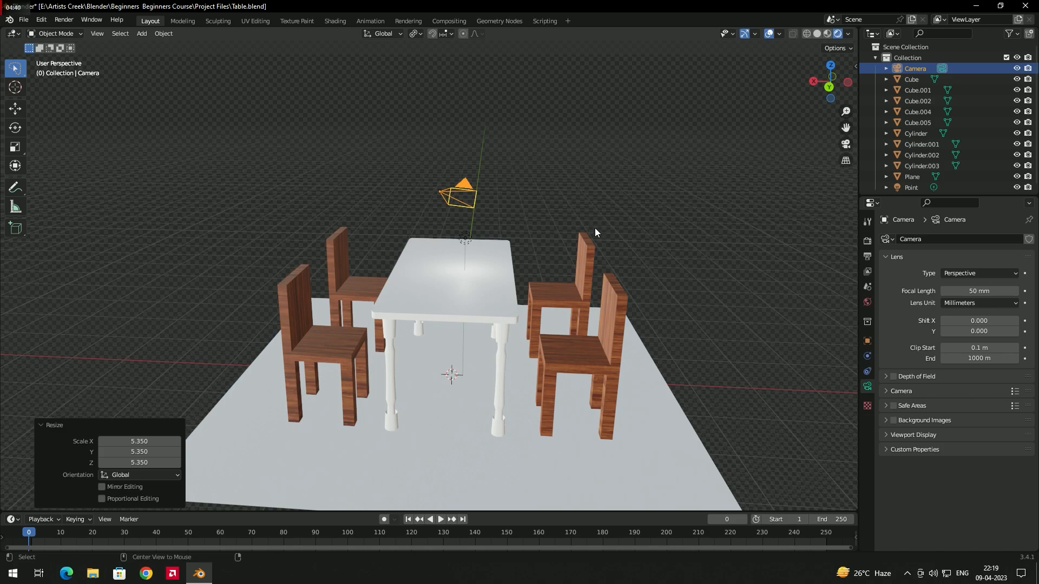
middle_drag(596, 229, 505, 198)
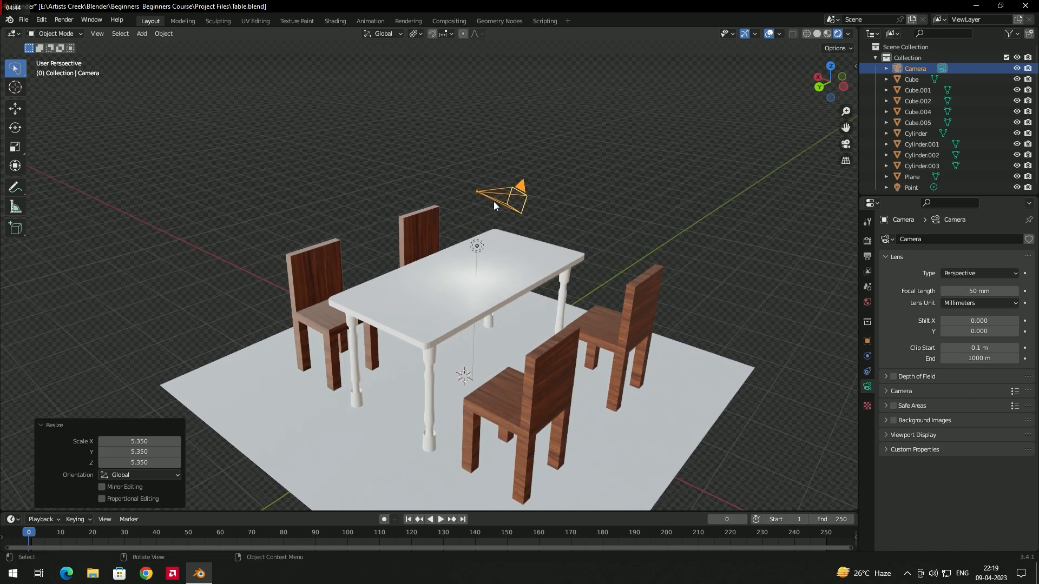
scroll(508, 234, down, 4)
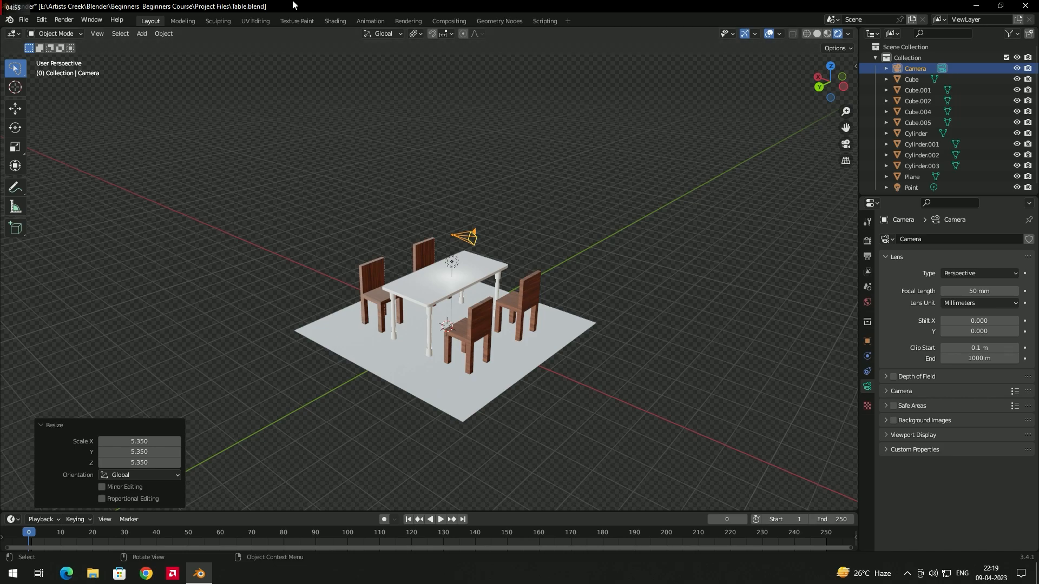
Step: Check the framing through the camera, and return to a free view of the camera above the table
click(846, 143)
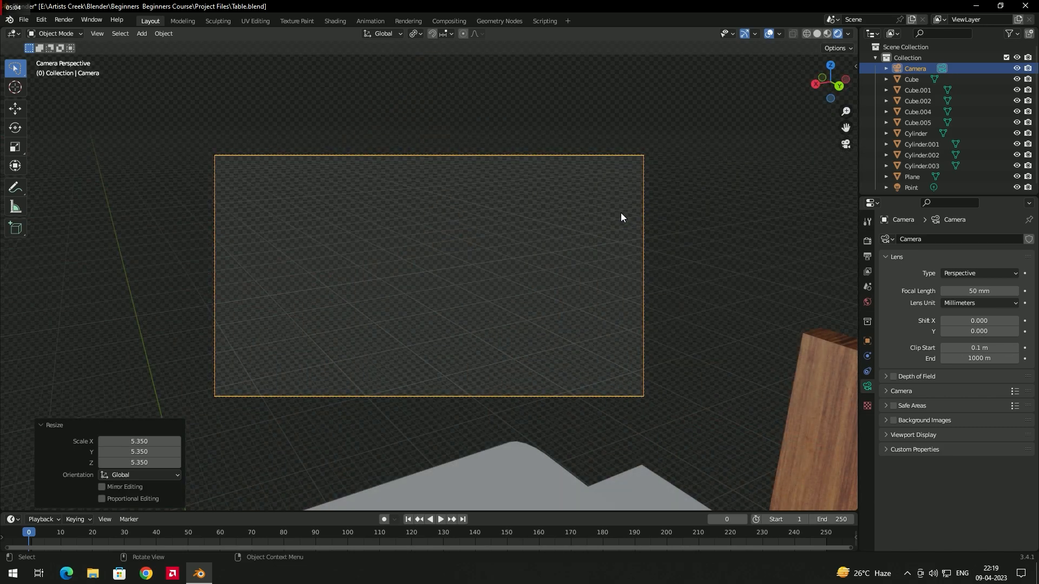
middle_drag(693, 191, 648, 229)
scroll(647, 228, down, 6)
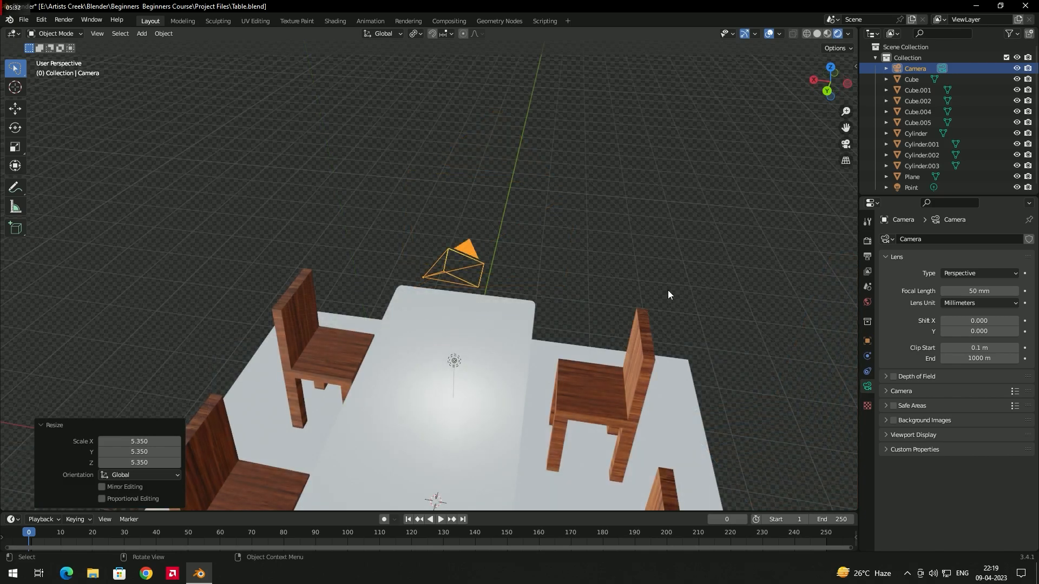
Step: Look through the camera and lock the camera to the view
click(848, 145)
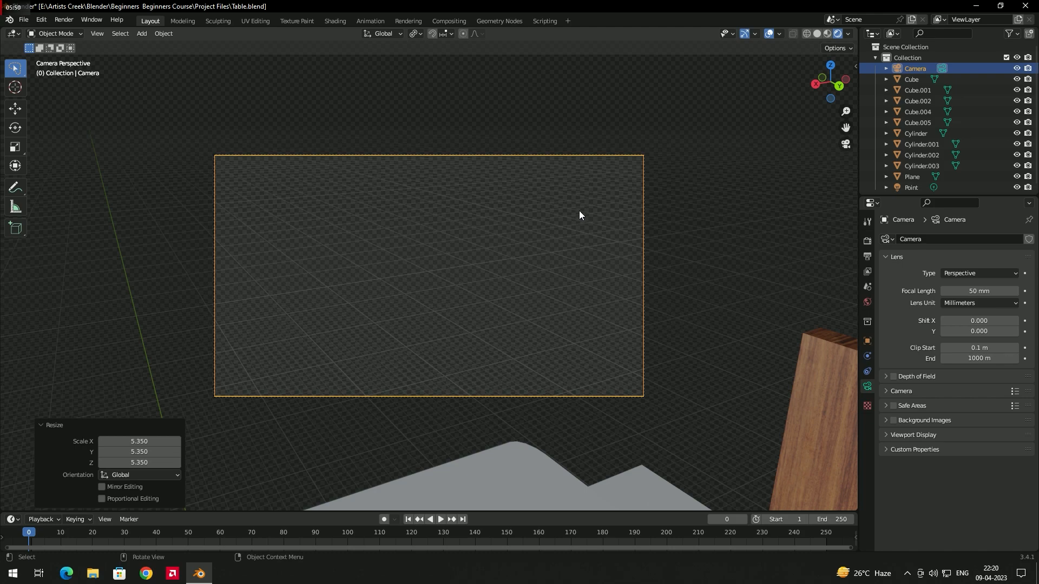
key(n)
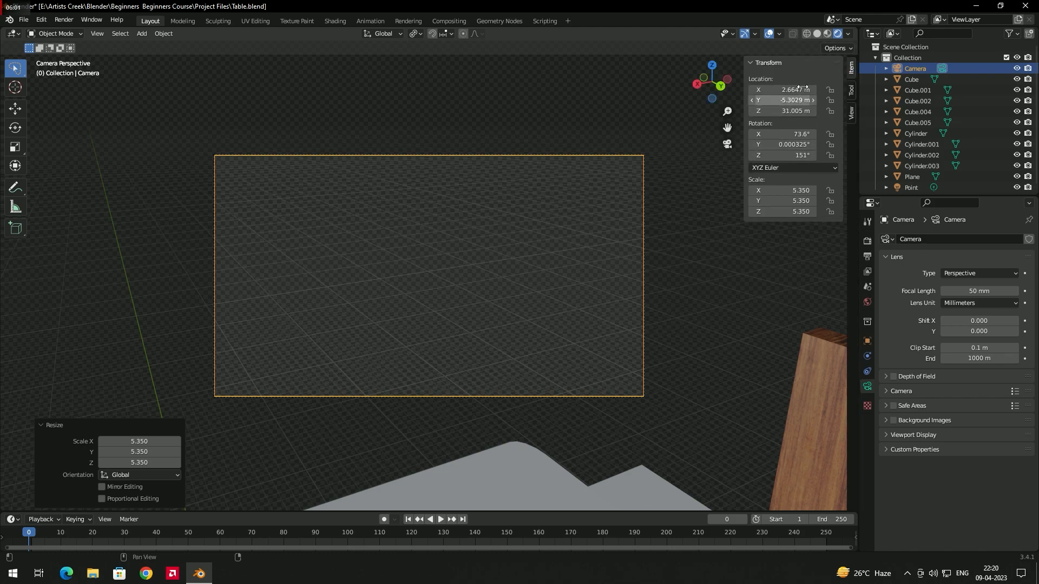
click(851, 116)
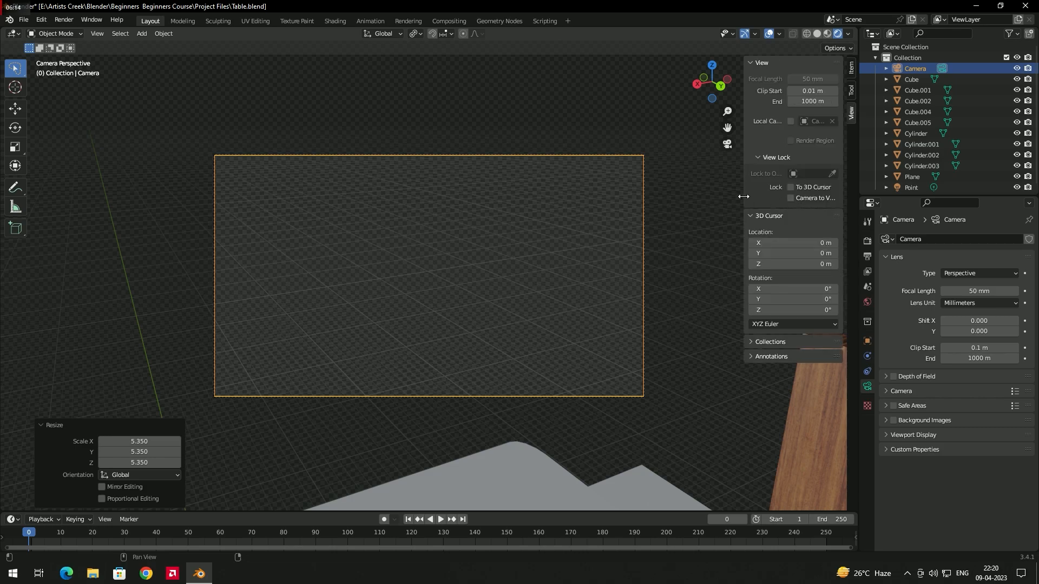
drag(743, 196, 705, 198)
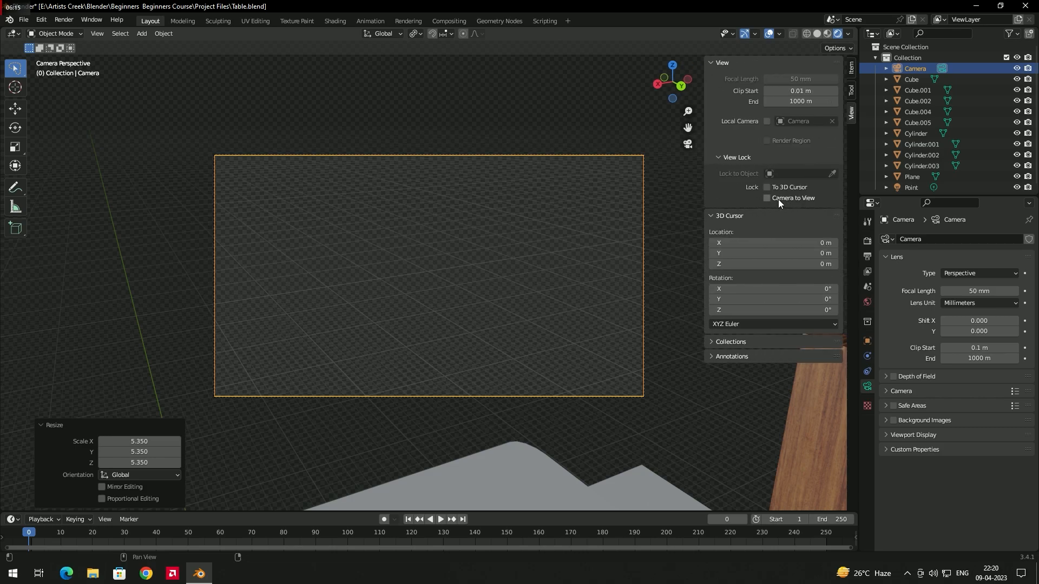
click(767, 198)
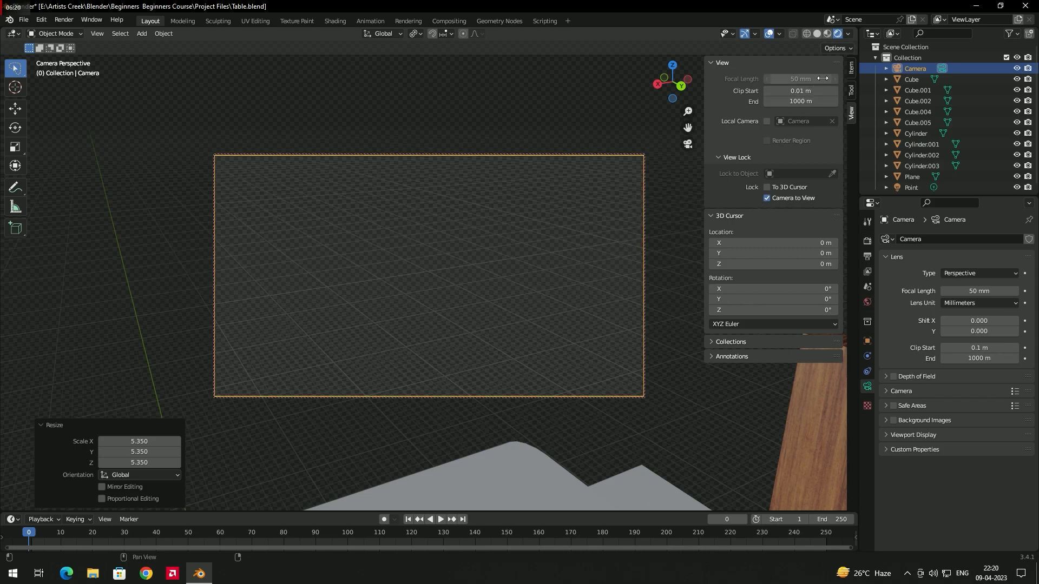
Step: Reframe the locked camera so that the dining table and all four chairs fit inside its frame
middle_drag(587, 232, 605, 244)
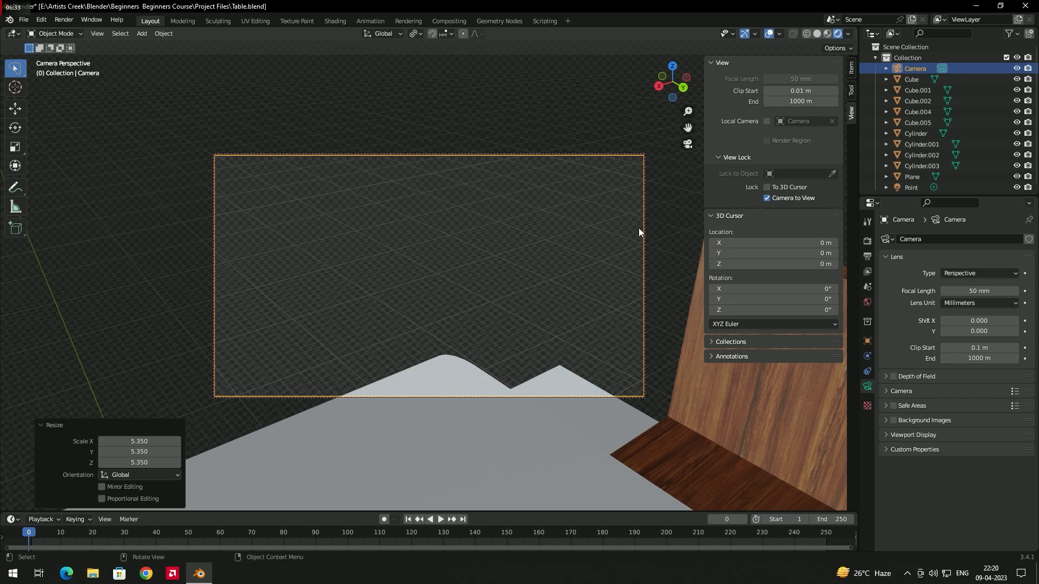
scroll(531, 304, down, 10)
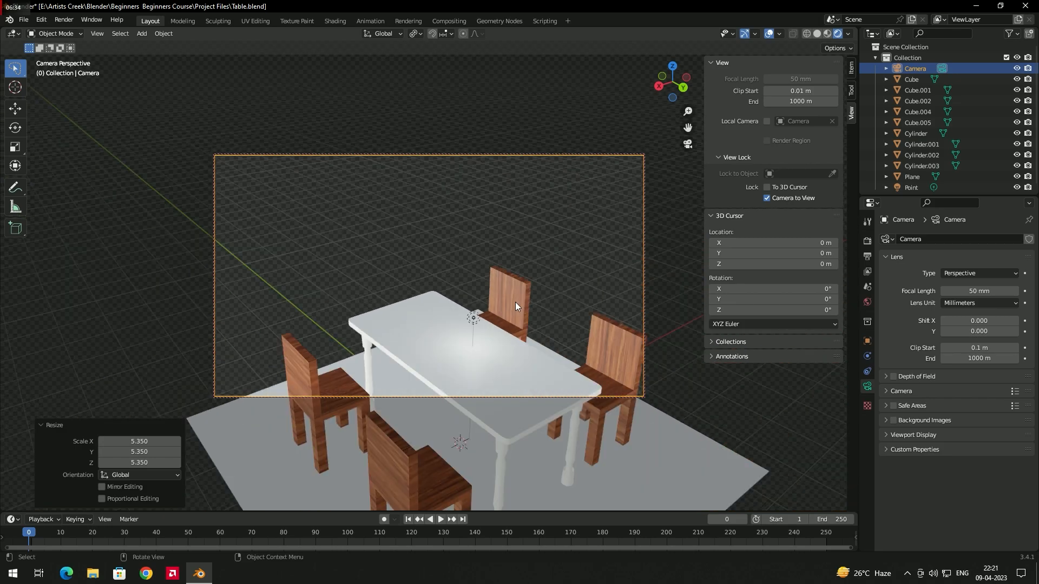
middle_drag(505, 303, 469, 238)
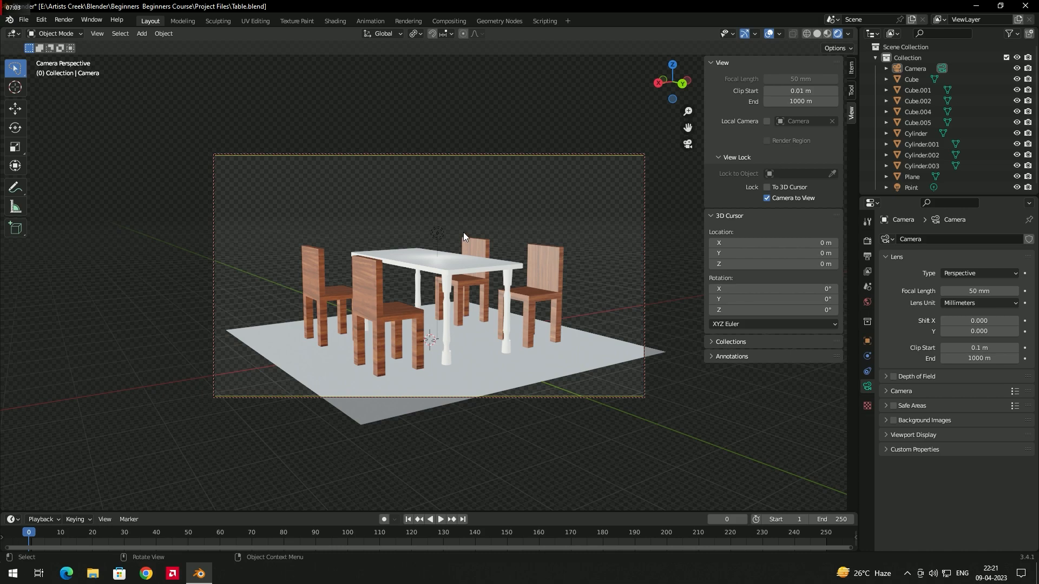
mouse_move(511, 239)
middle_down()
mouse_move(469, 259)
mouse_move(508, 261)
mouse_move(492, 271)
mouse_move(498, 242)
mouse_move(530, 262)
mouse_move(496, 248)
middle_up()
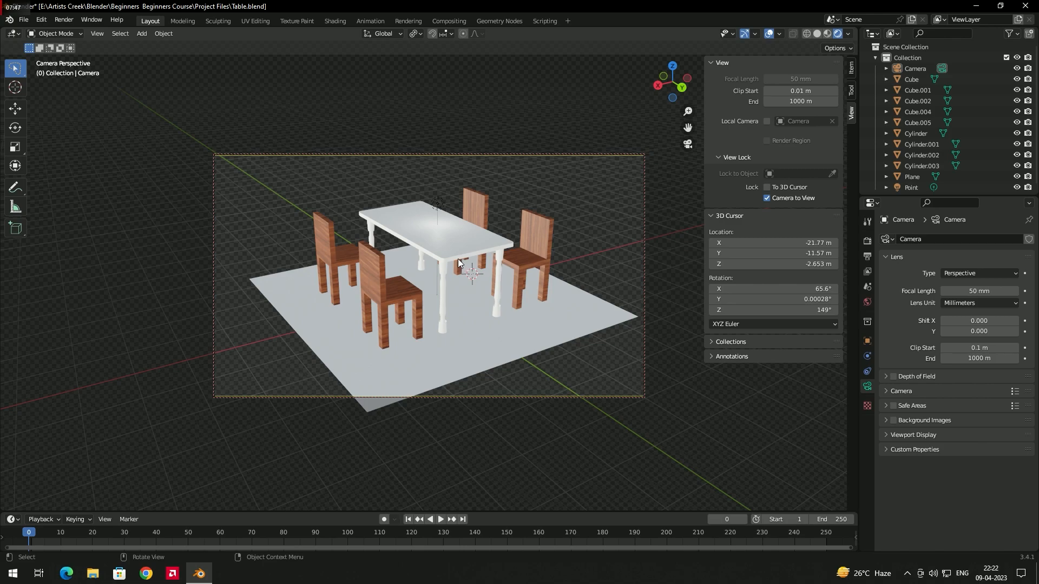
mouse_move(448, 250)
ctrl+middle_down()
mouse_move(447, 285)
mouse_move(466, 225)
mouse_move(457, 259)
ctrl+middle_up()
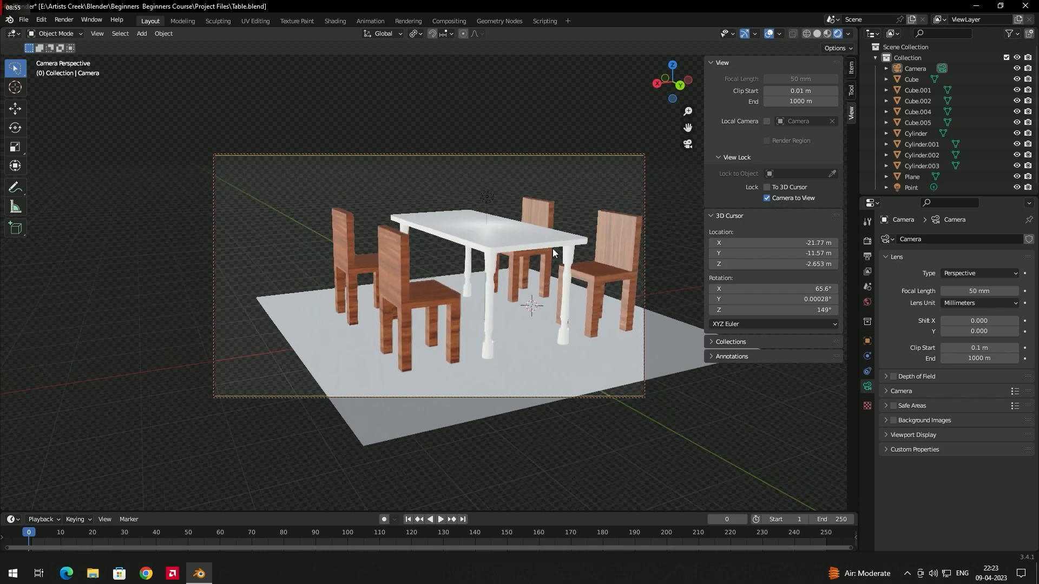
shift+middle_drag(553, 248, 526, 239)
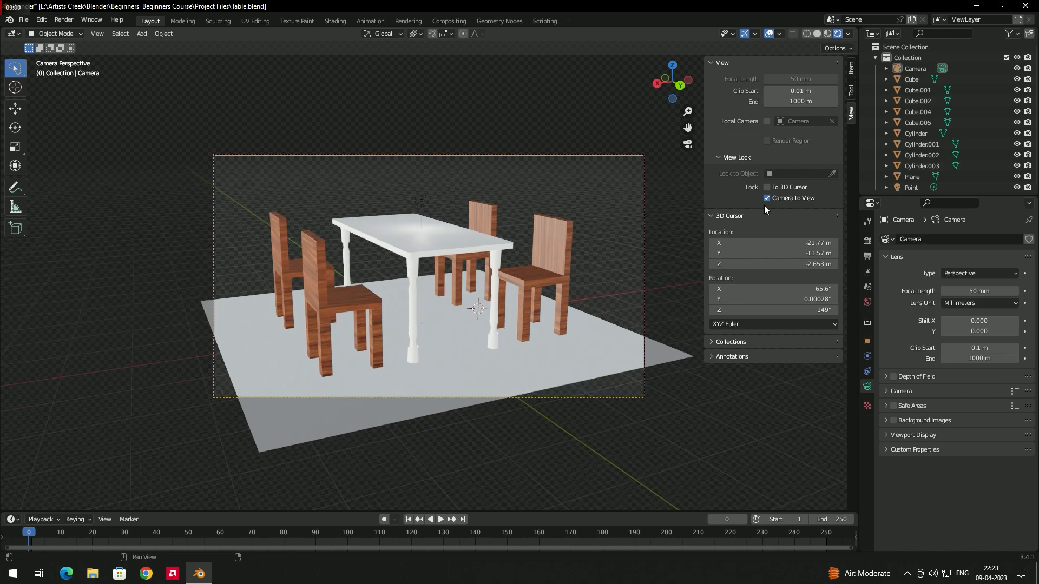
Step: Unlock the camera from the view and inspect the camera's placement relative to the dining set from outside
click(767, 199)
middle_drag(614, 211, 529, 227)
scroll(543, 248, down, 5)
scroll(489, 249, up, 3)
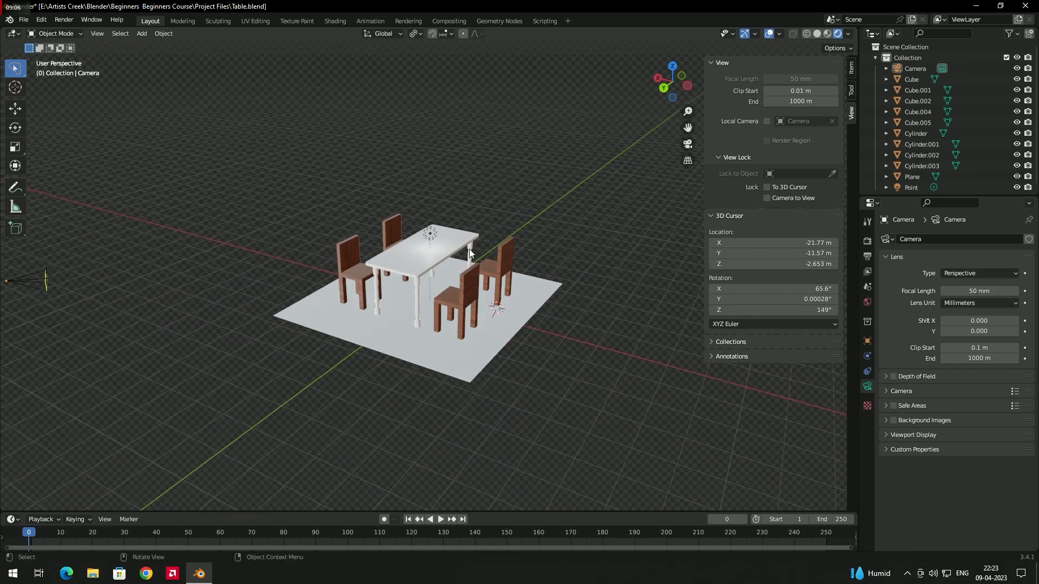
scroll(469, 249, down, 4)
scroll(453, 268, up, 3)
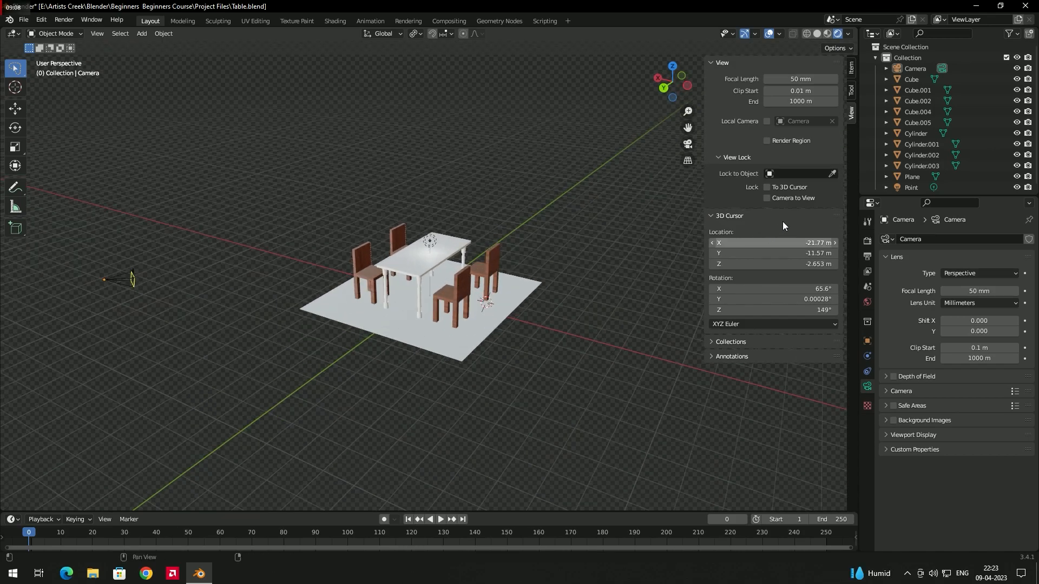
Step: Select the camera, hide the sidebar and return to the camera's view
click(120, 280)
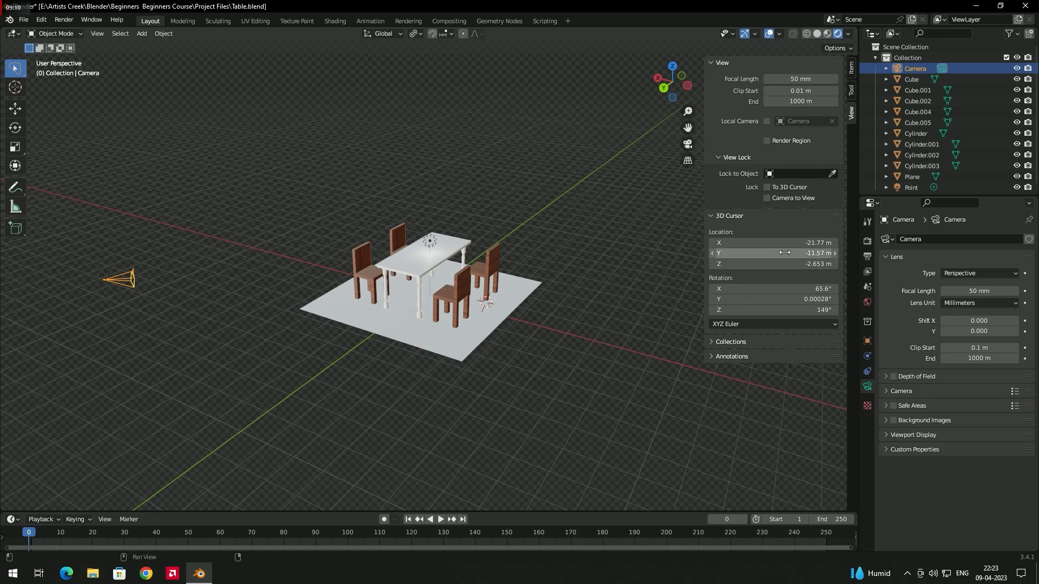
key(n)
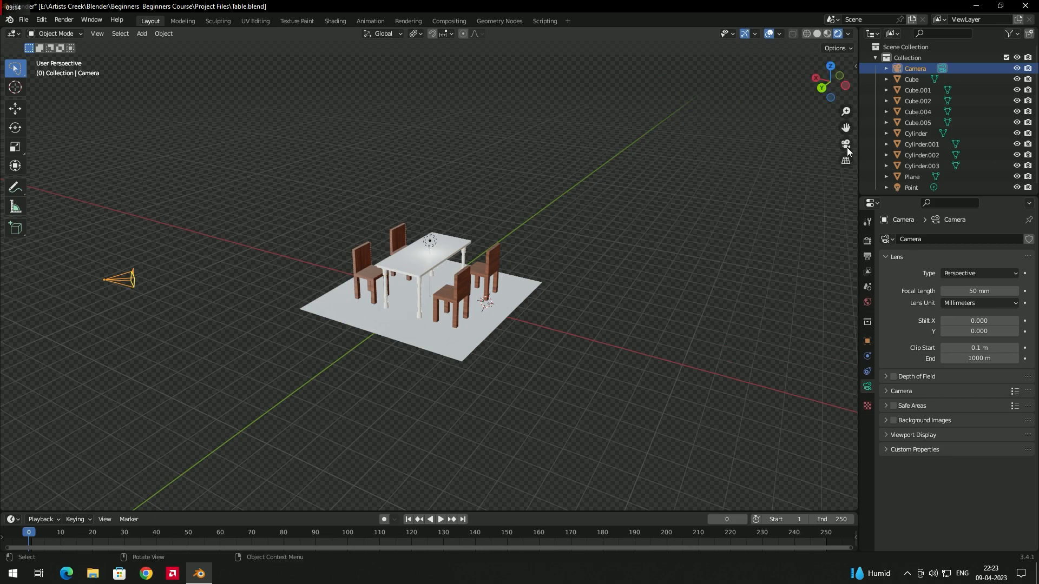
click(847, 146)
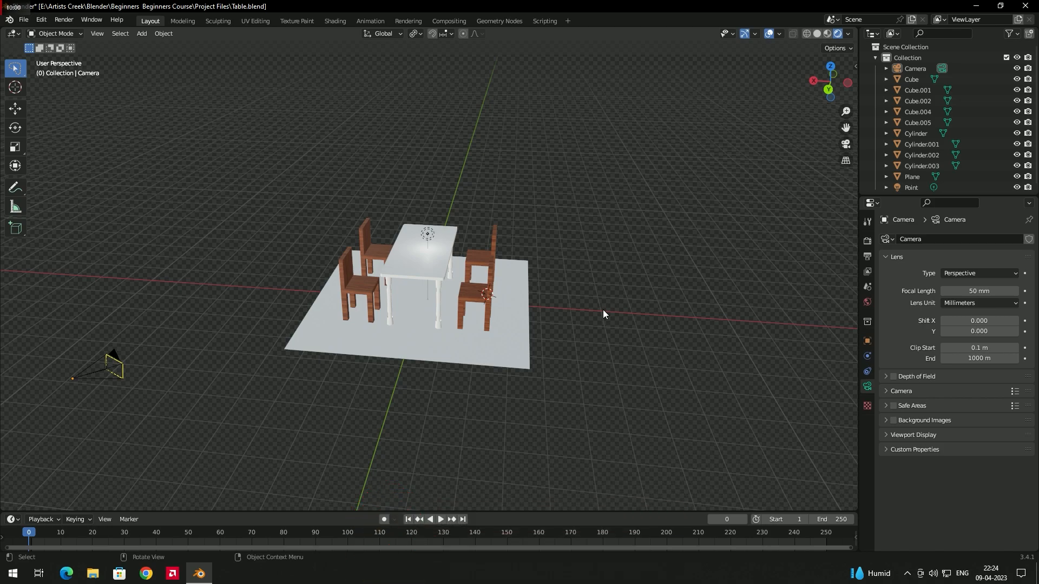
key(KP_0)
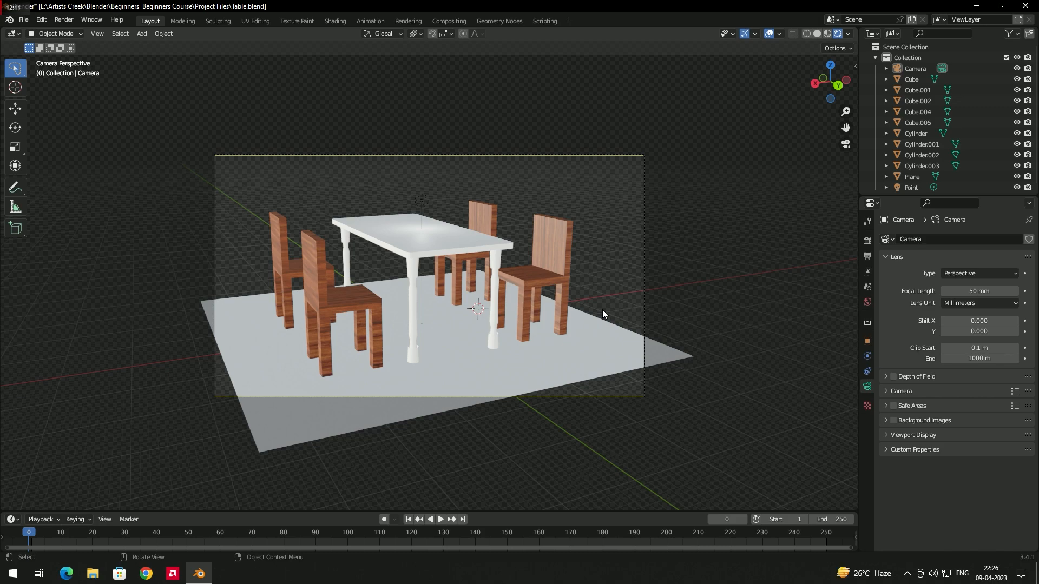
Step: Set the selected camera's focal length to 40 mm and try shifting its lens along X
click(920, 68)
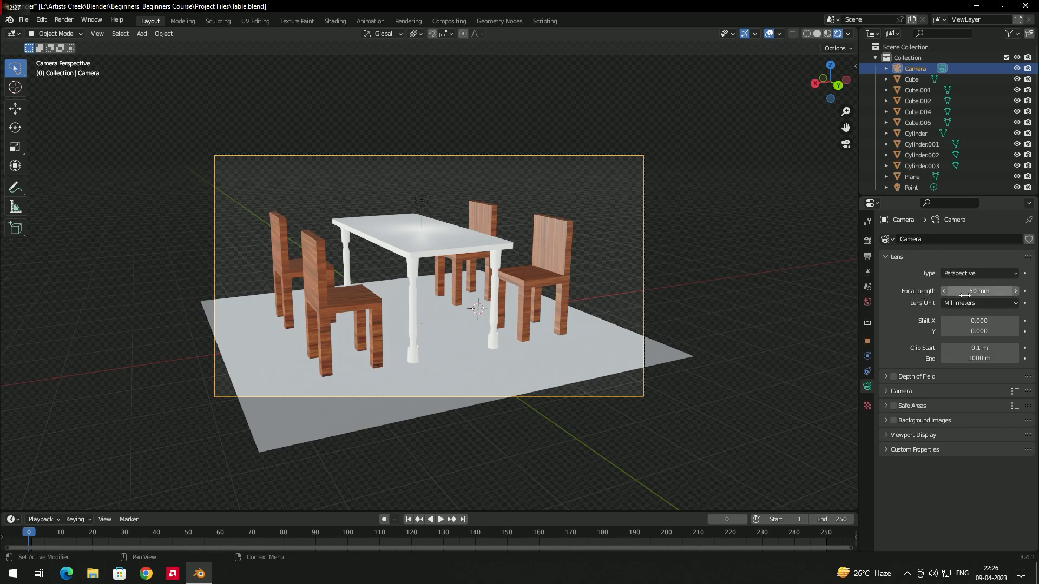
mouse_move(979, 290)
mouse_down()
mouse_move(947, 290)
mouse_move(959, 290)
mouse_up()
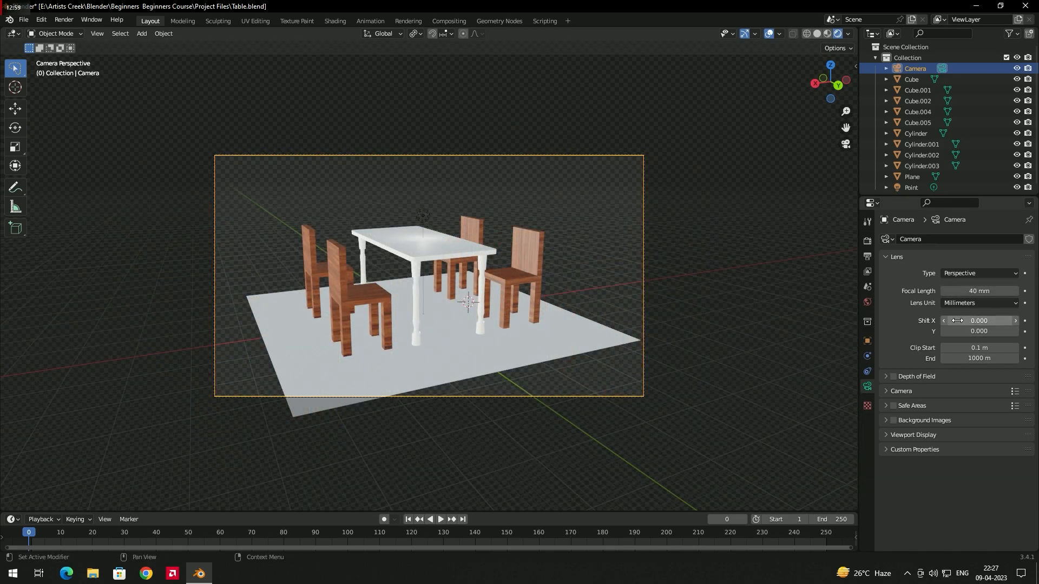
mouse_move(960, 322)
mouse_down()
mouse_move(996, 322)
mouse_move(929, 322)
mouse_move(977, 321)
mouse_up()
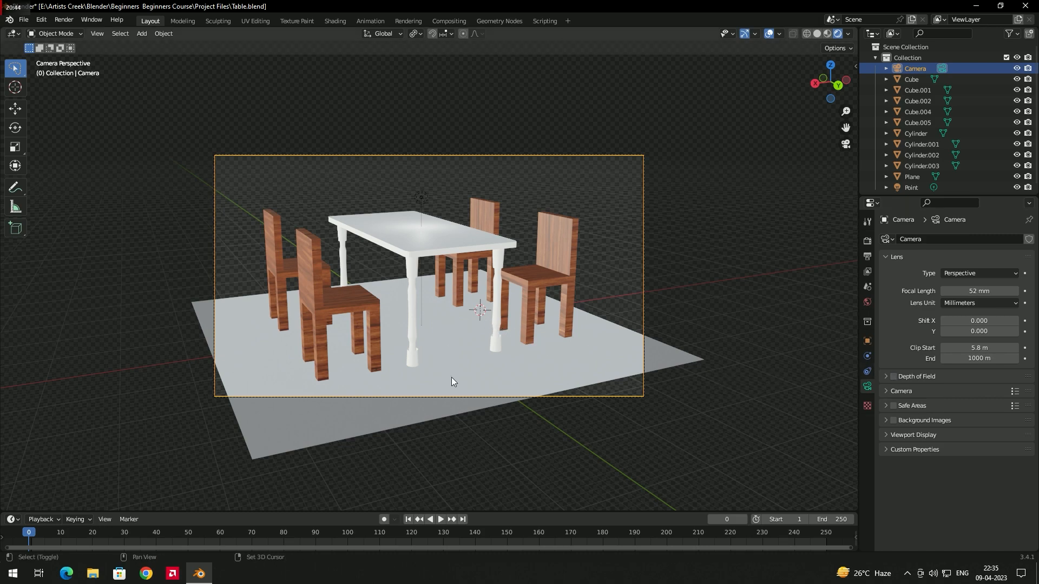
Step: Add a cone mesh and scale it up uniformly by a factor of about 2.69
key(shift+a)
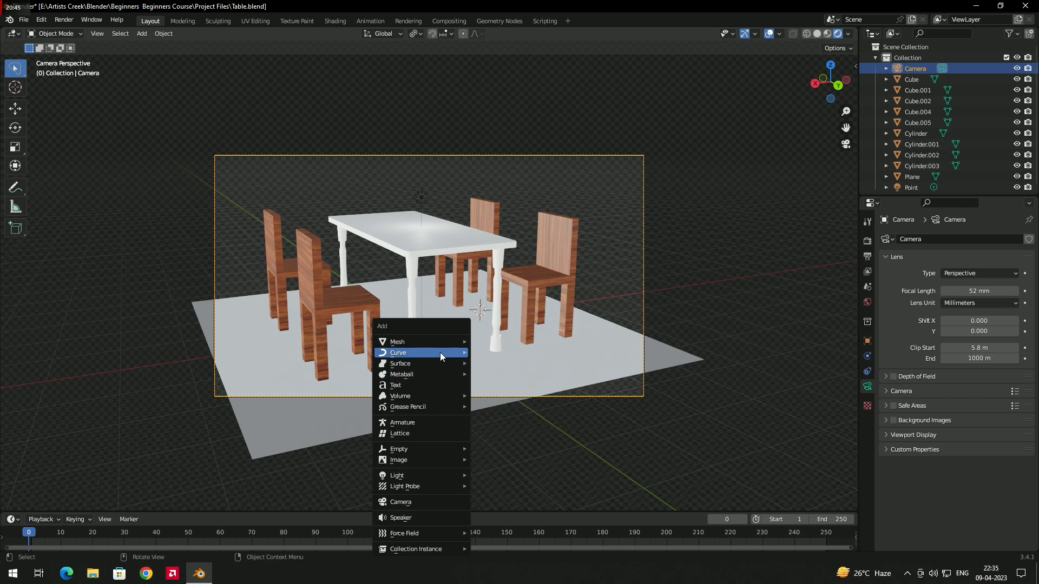
mouse_move(447, 344)
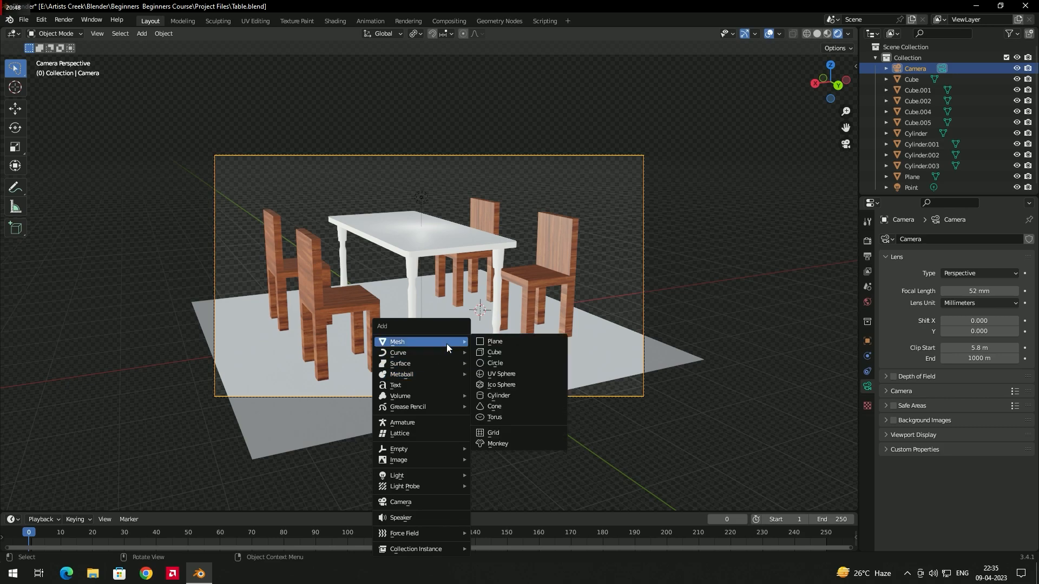
click(504, 409)
key(s)
key(Return)
Step: Move the cone into the space between the camera and the dining set, adjusting its height along Z
key(g)
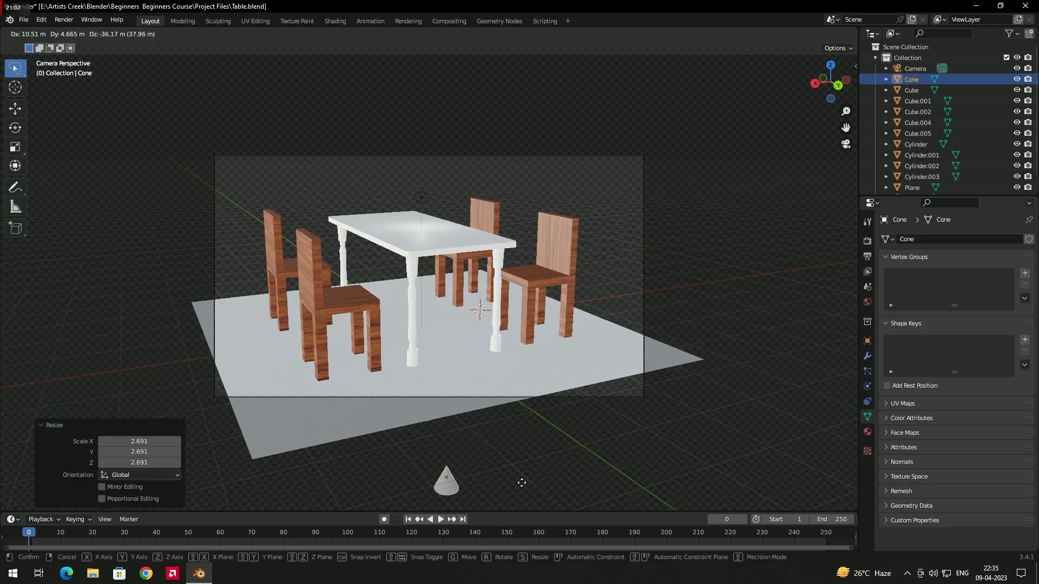
click(511, 459)
middle_drag(622, 412, 515, 436)
scroll(515, 437, down, 5)
scroll(516, 437, up, 2)
key(g)
click(213, 292)
middle_drag(213, 292, 284, 348)
key(g)
key(z)
click(360, 354)
middle_drag(230, 373, 281, 363)
key(g)
click(448, 321)
middle_drag(448, 320, 525, 354)
Step: Rescale the cone and adjust its height along the Z axis
key(s)
click(355, 374)
key(g)
key(z)
click(357, 362)
Step: In camera view, move the cone in front of the nearest chair by about 4.46 m in X, -2.19 m in Y and 0.2 m in Z
click(842, 145)
key(g)
click(412, 303)
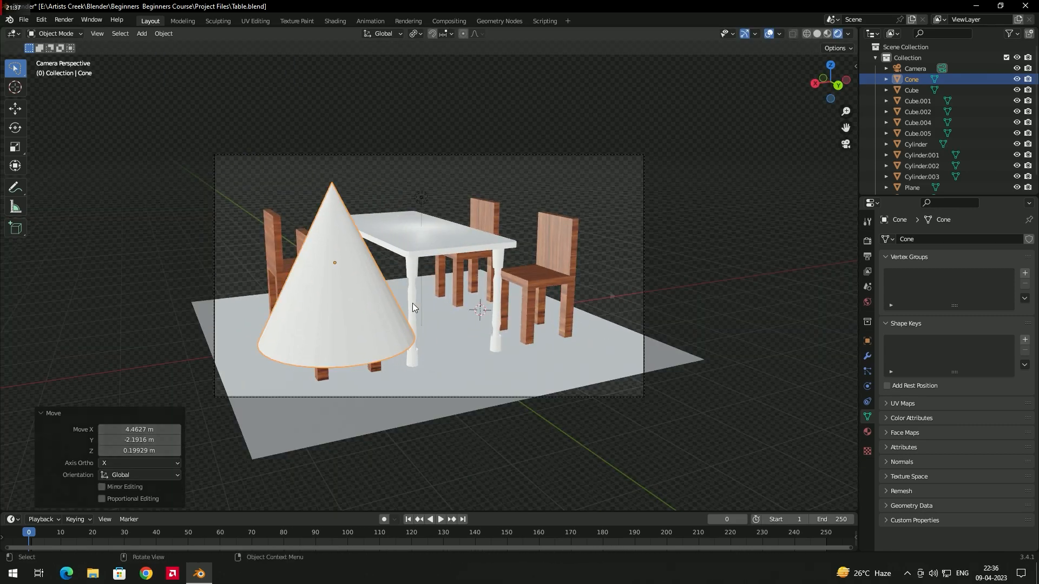
key(alt+a)
click(371, 304)
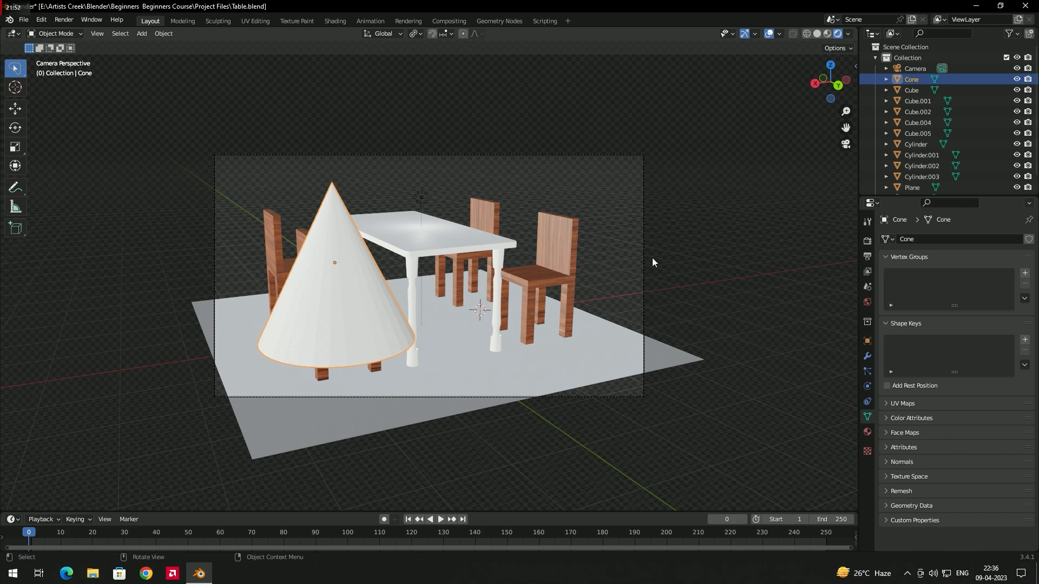
Step: Select the camera, enable Depth of Field and show its focus and aperture settings
click(924, 66)
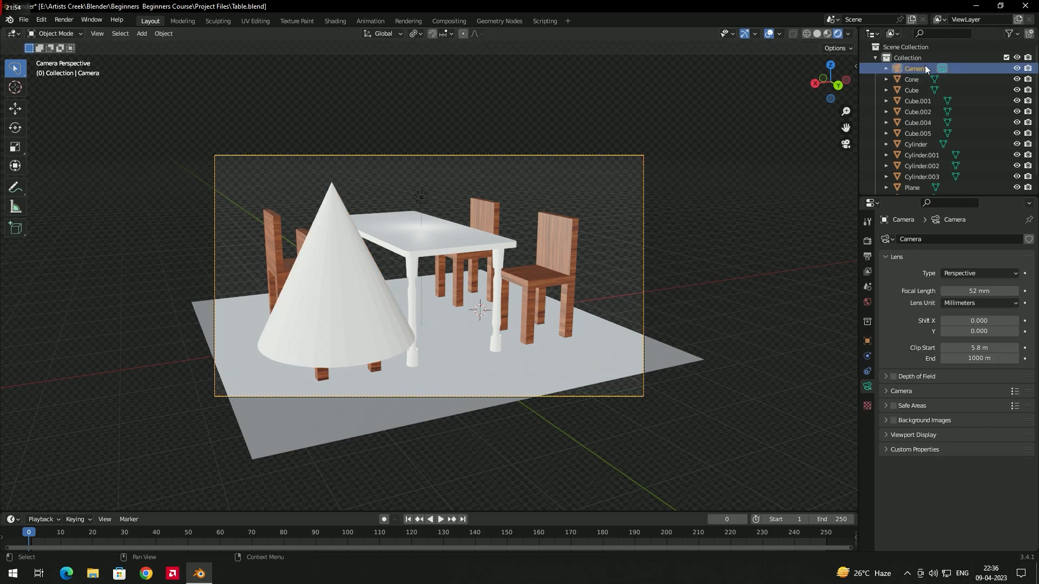
click(887, 378)
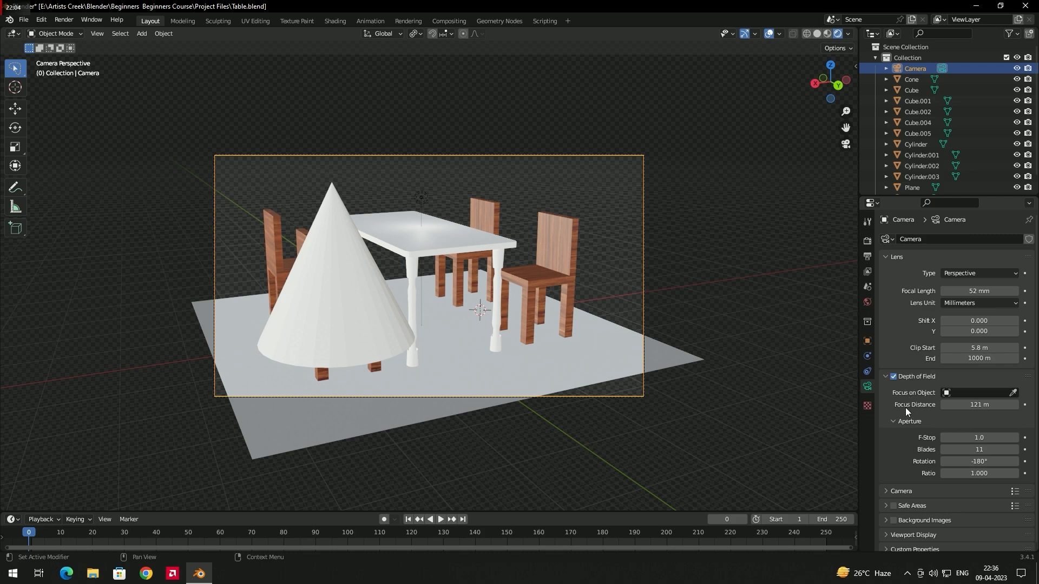
Step: Set the camera's focus distance to 116 m and pick the cone as its focus object
mouse_move(962, 406)
mouse_down()
mouse_move(934, 405)
mouse_move(945, 405)
mouse_up()
click(1014, 394)
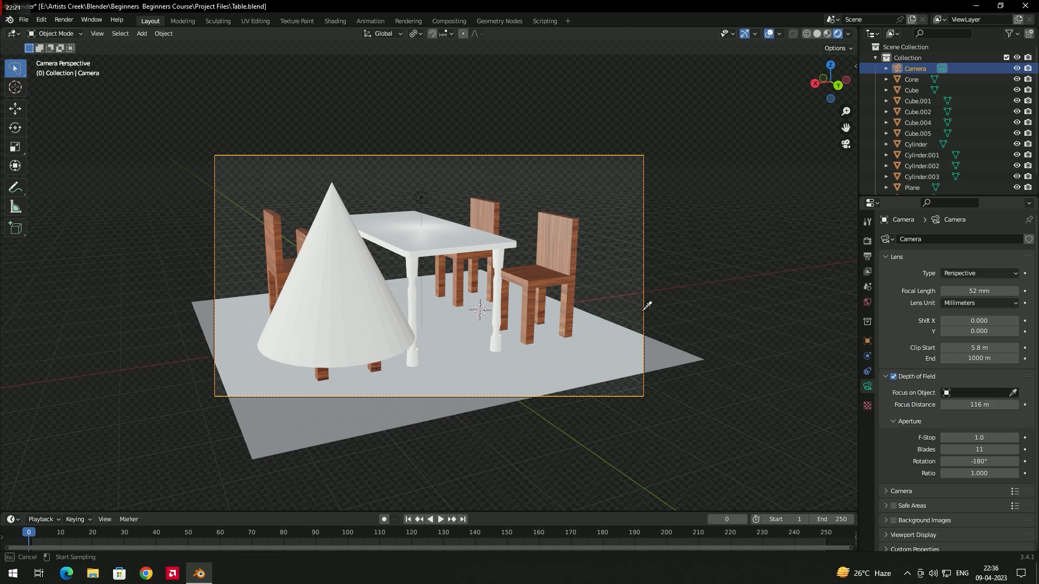
click(335, 276)
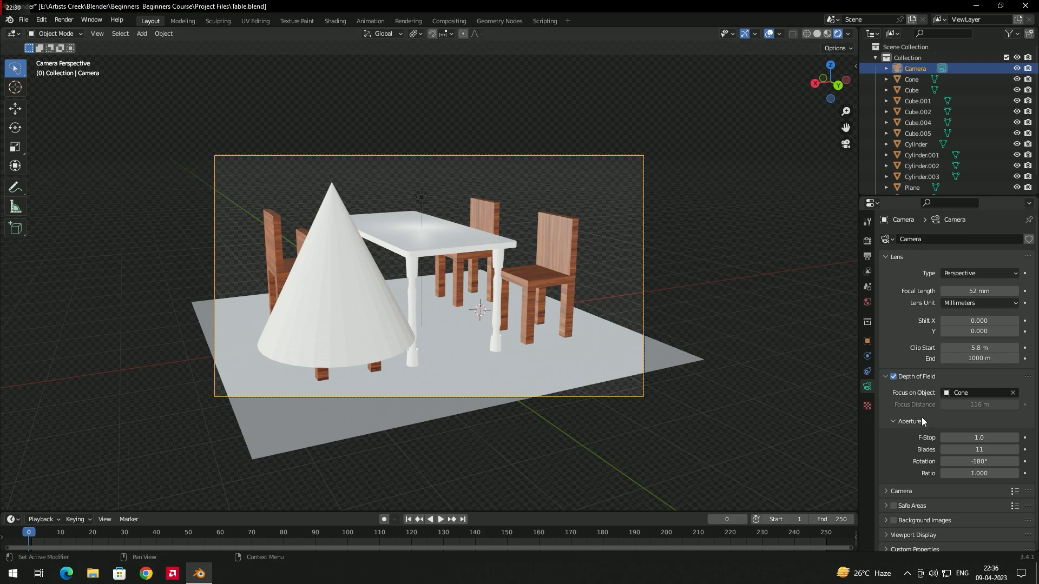
Step: Lower the camera's F-Stop to 0.1 and further to 0.02 to blur everything behind the cone
scroll(925, 415, down, 1)
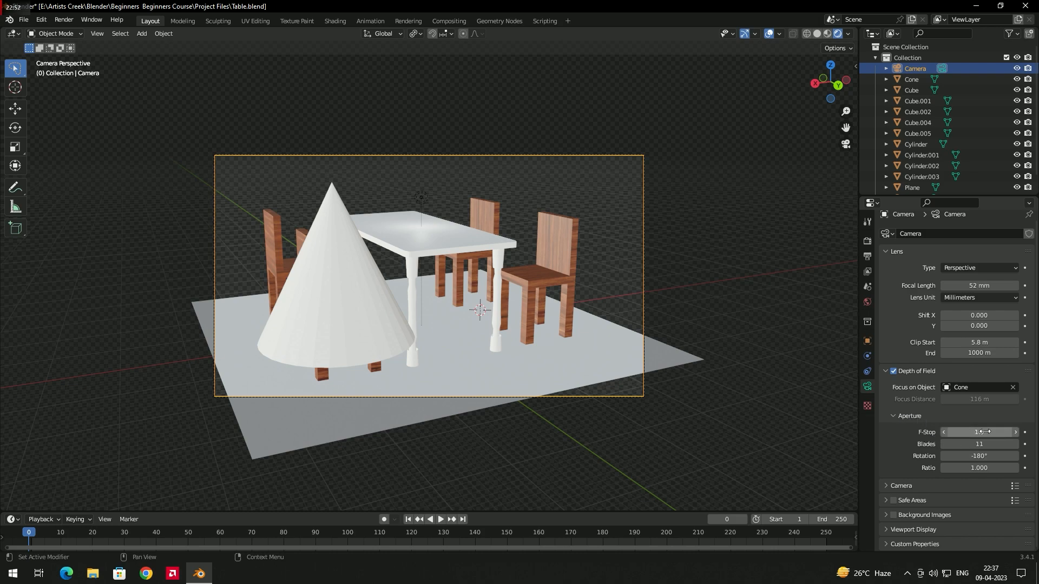
mouse_move(984, 432)
mouse_down()
mouse_move(962, 432)
mouse_move(977, 432)
mouse_up()
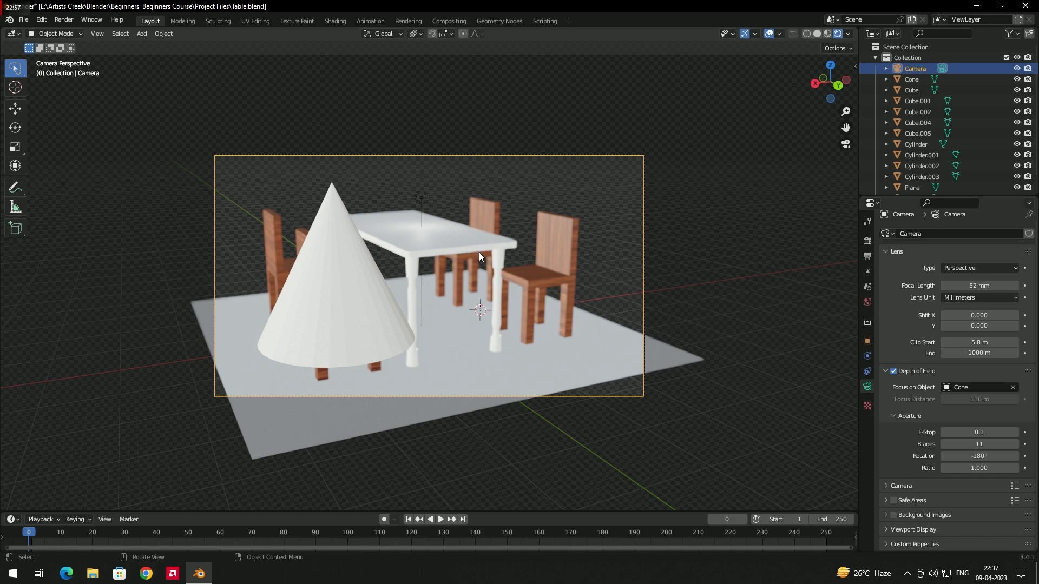
click(982, 433)
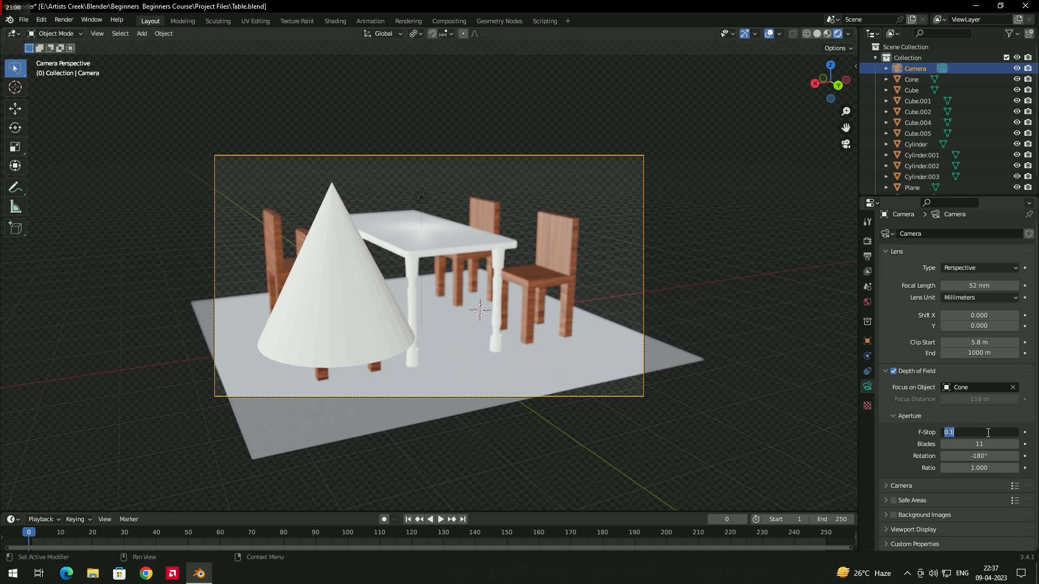
text(0)
key(Return)
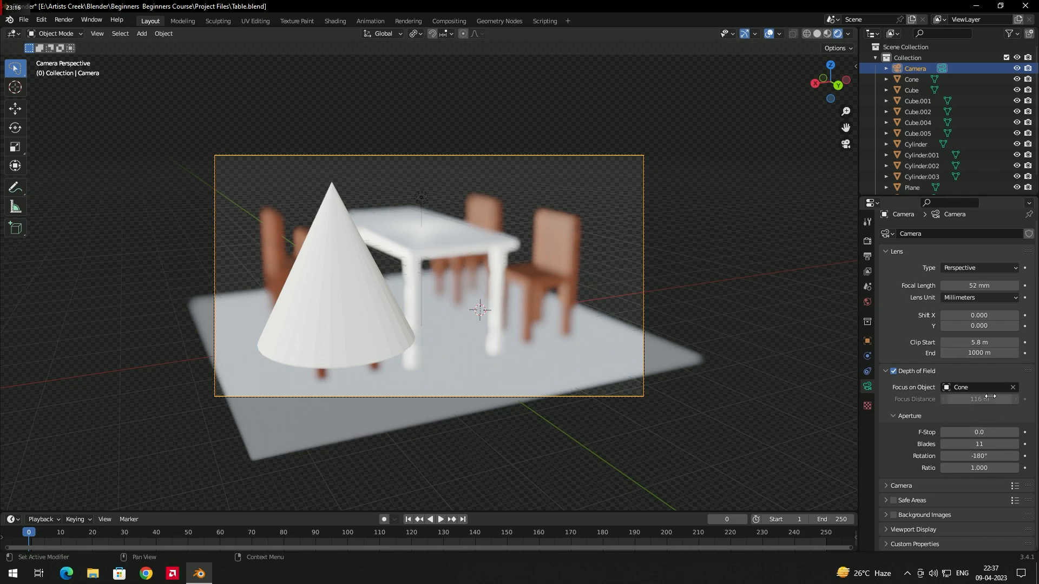
Step: Set the camera's F-Stop to 0.05 to soften the background blur
click(981, 433)
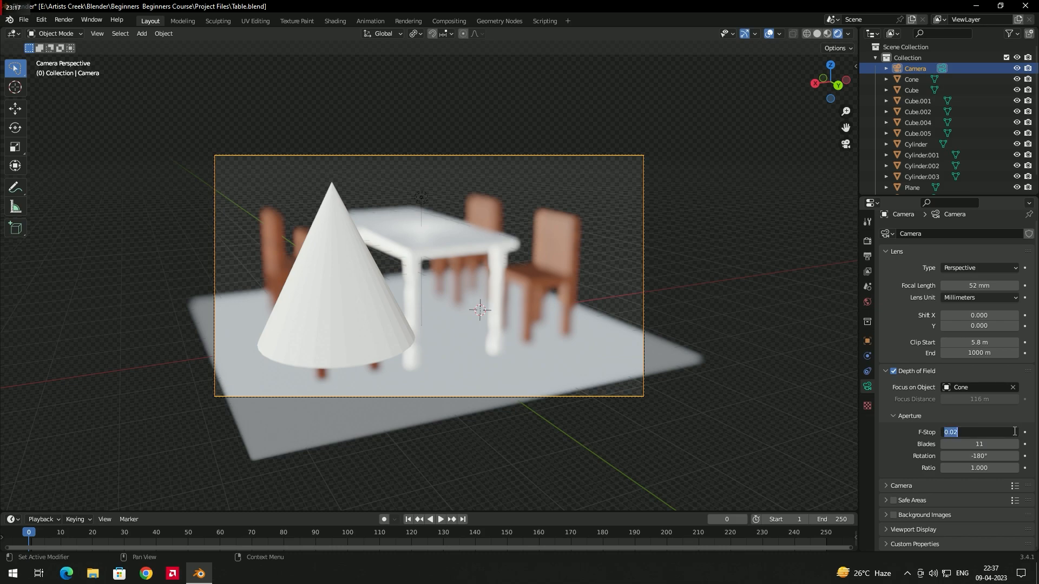
text(0)
text(.1)
key(Return)
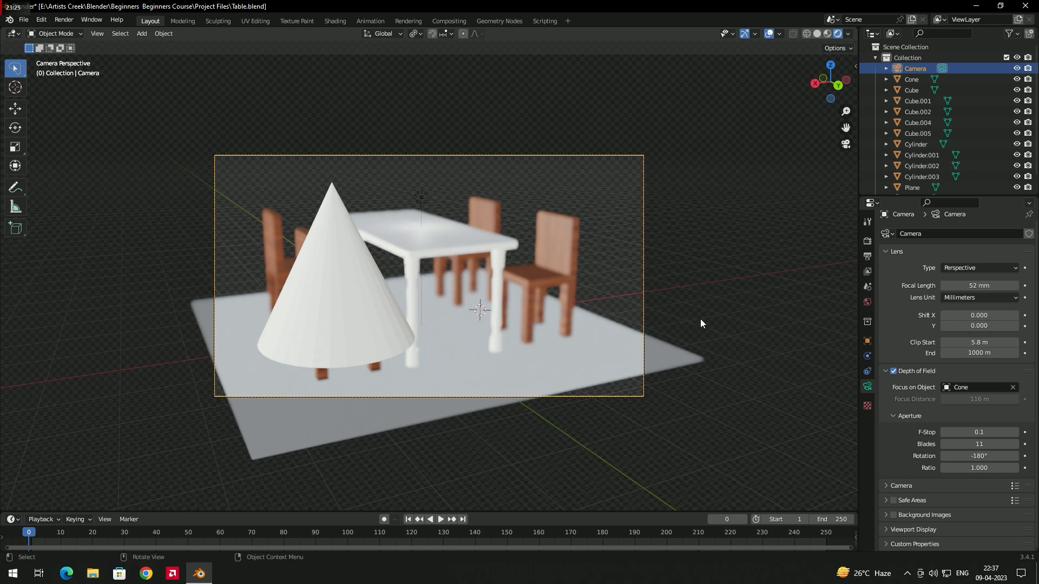
click(992, 433)
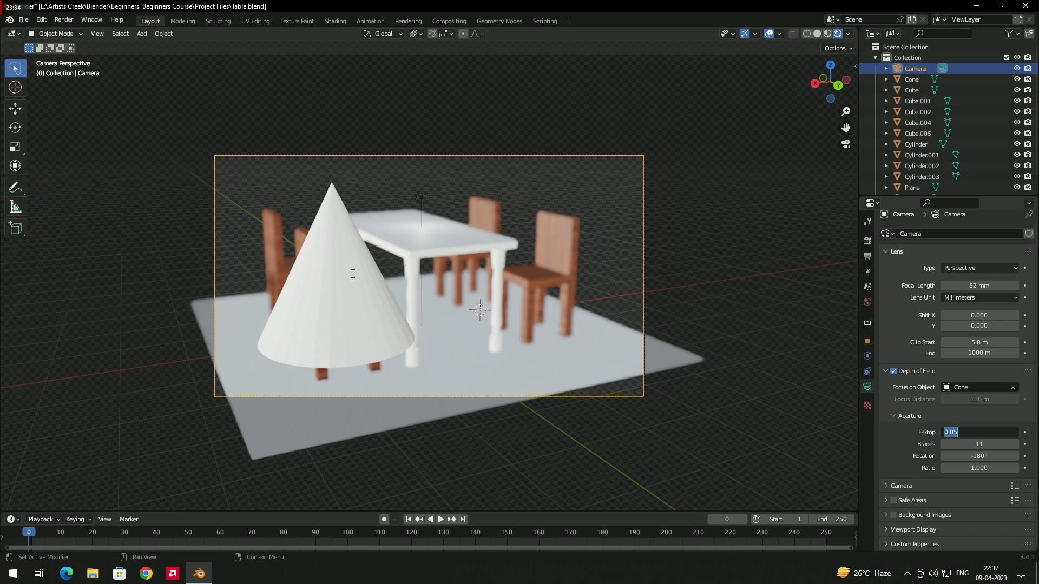
Step: Clear the cone as the camera's focus object and pick the tabletop, Cube, instead
click(1015, 385)
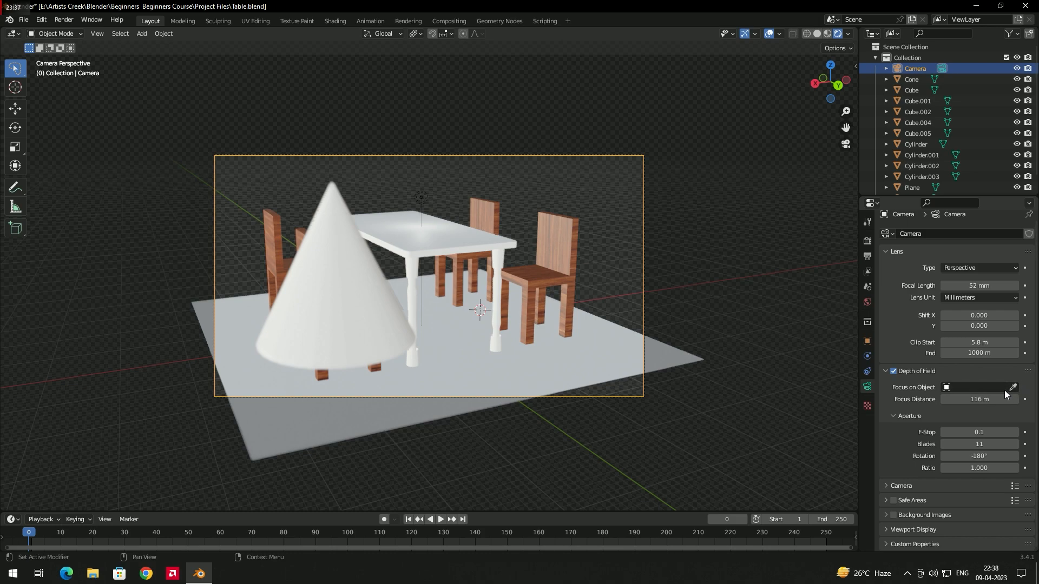
click(1014, 387)
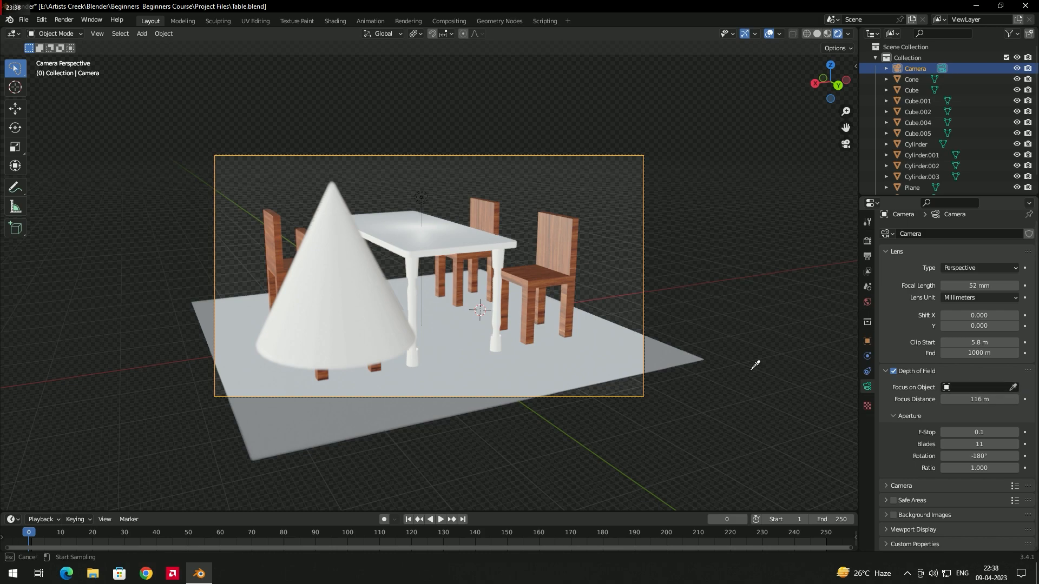
click(446, 249)
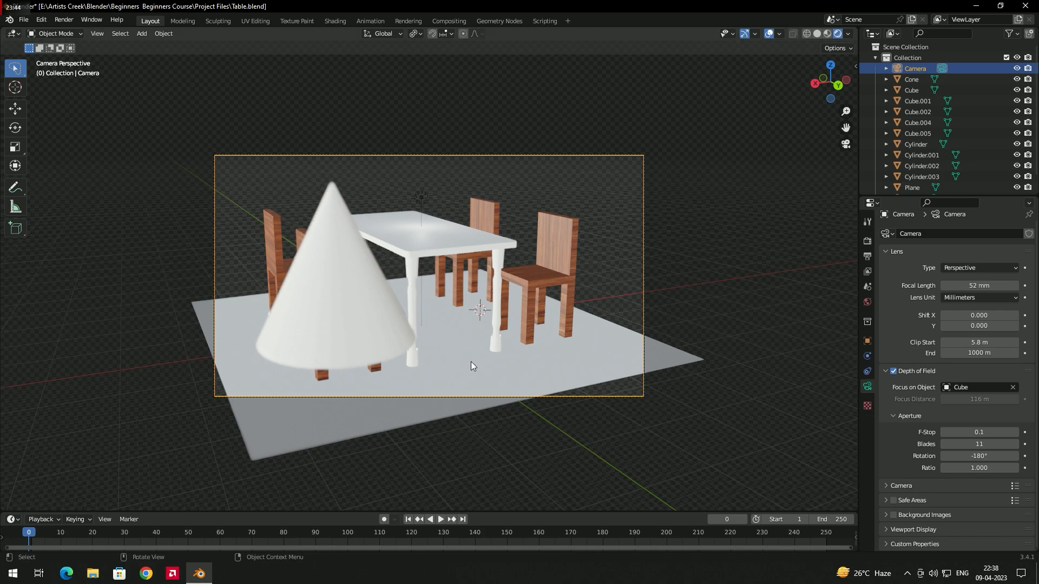
Step: Set the camera's F-Stop to 0.01 to strengthen the blur around the table
click(979, 431)
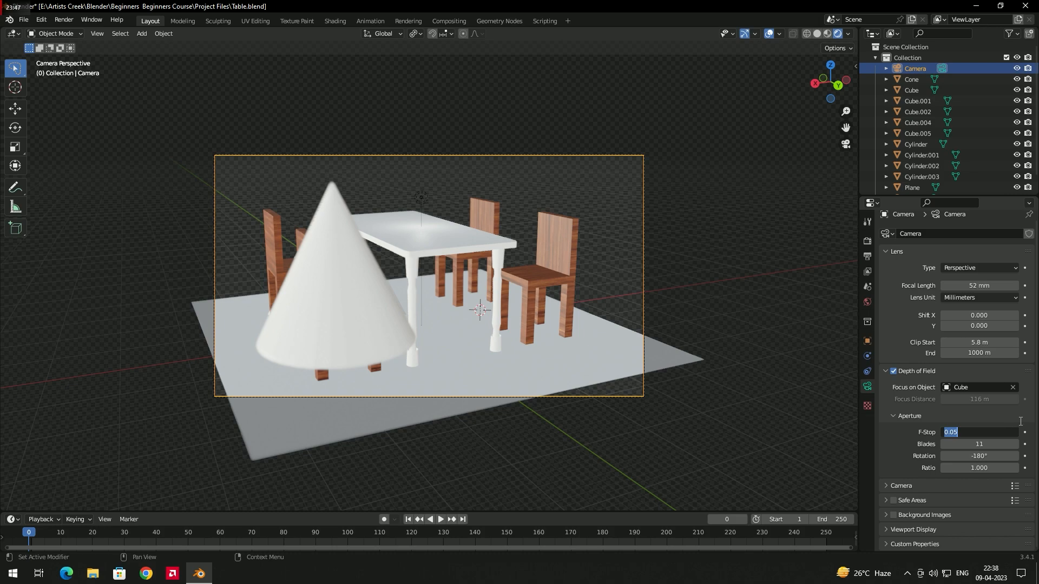
text(0.01)
key(Return)
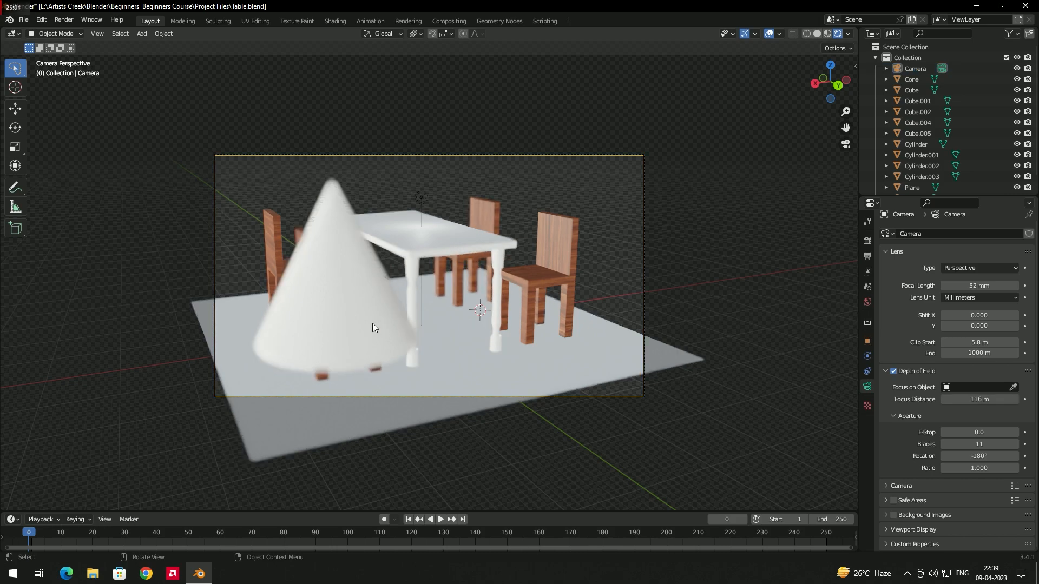
Step: Delete the cone from the scene and turn off the camera's Depth of Field
click(371, 326)
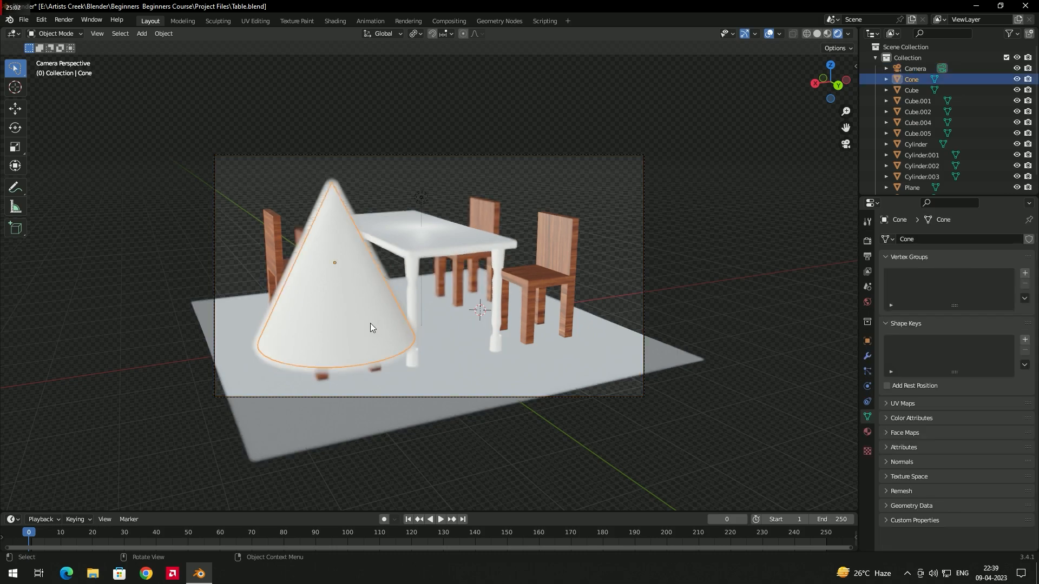
key(Delete)
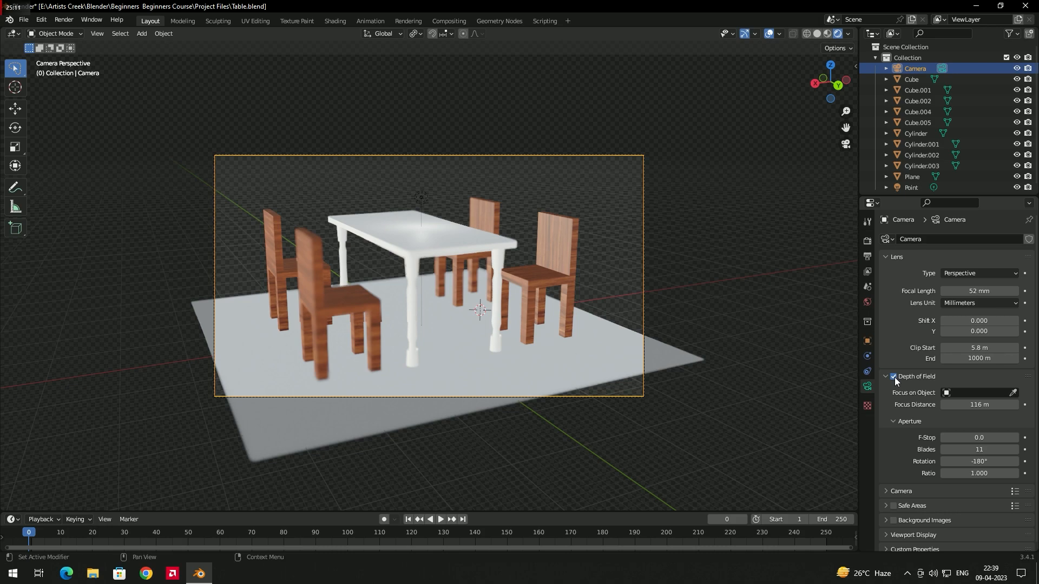
click(893, 376)
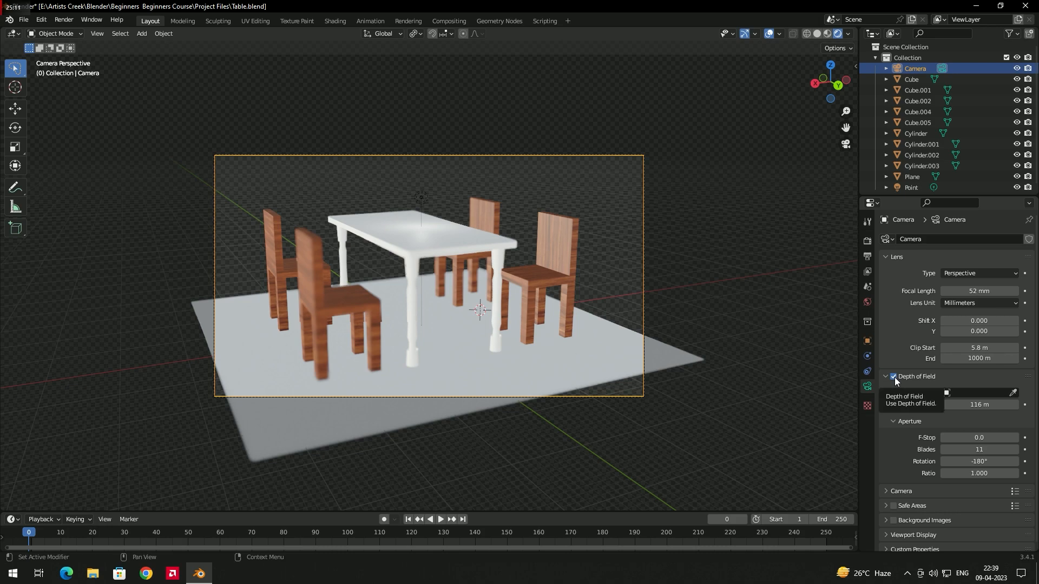